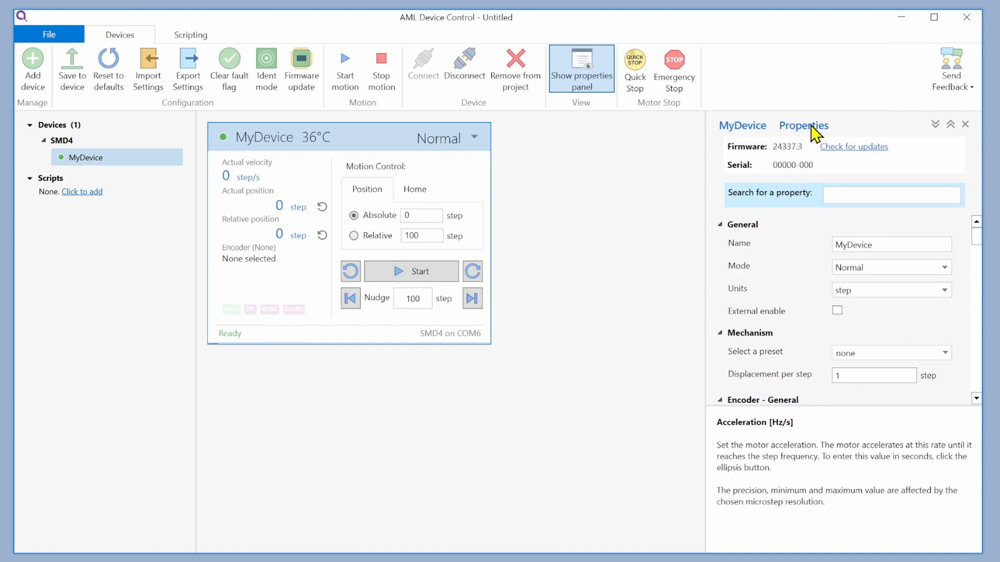
- Collapse all property groups of the device and expand them again
left_click(935, 127)
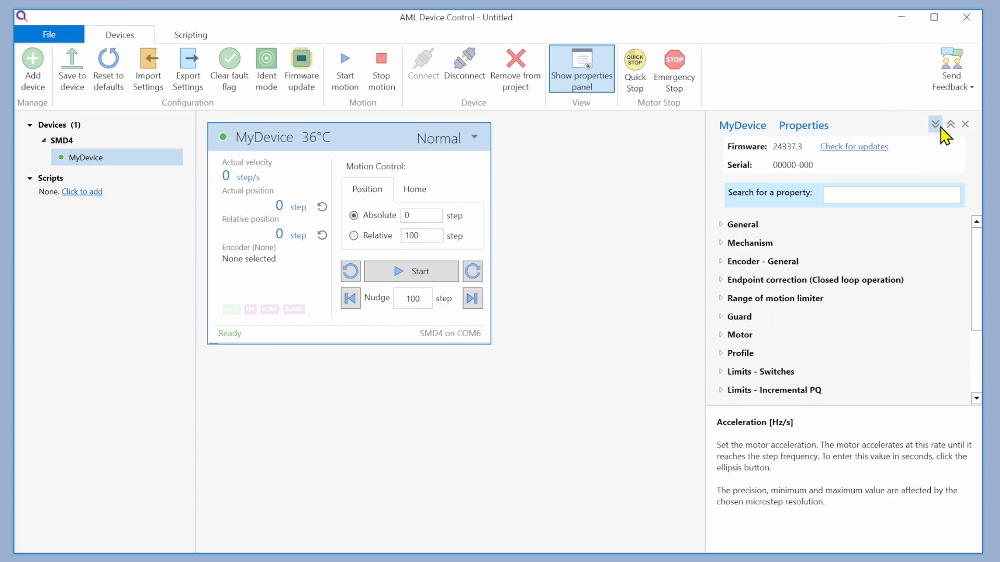
left_click(936, 126)
left_click(951, 126)
left_click(936, 125)
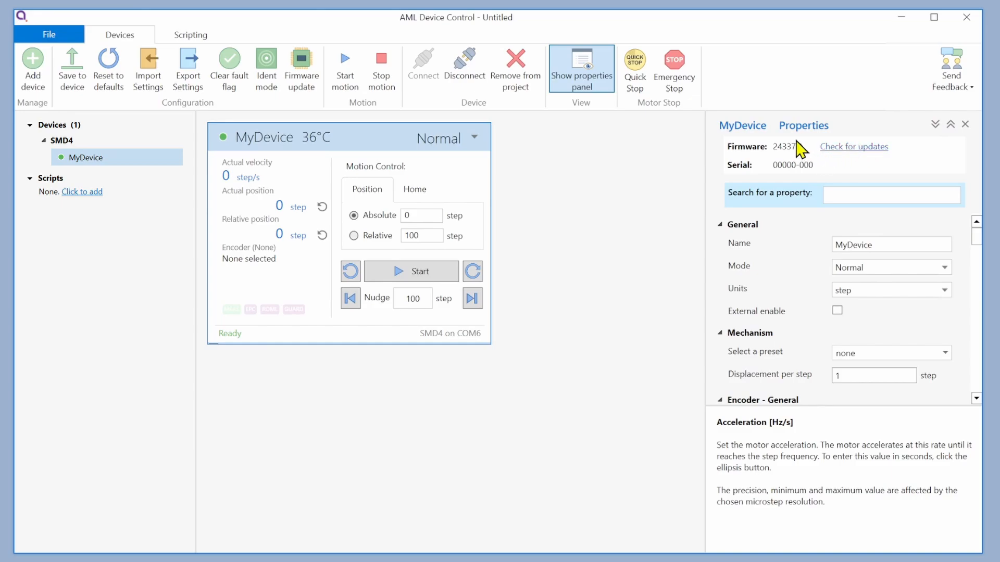
- Check the connected device for firmware updates and close the update window
left_click(853, 149)
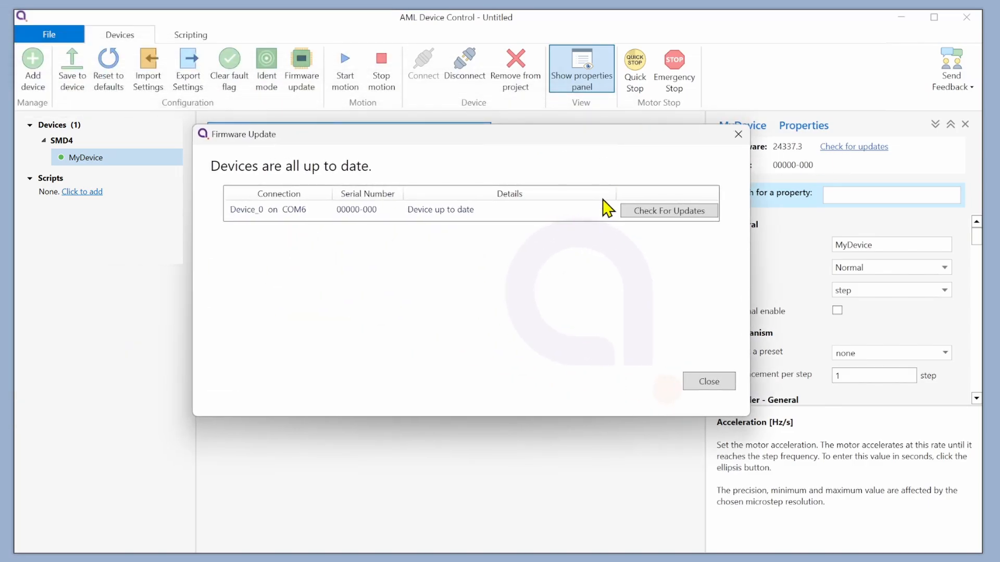
left_click(719, 385)
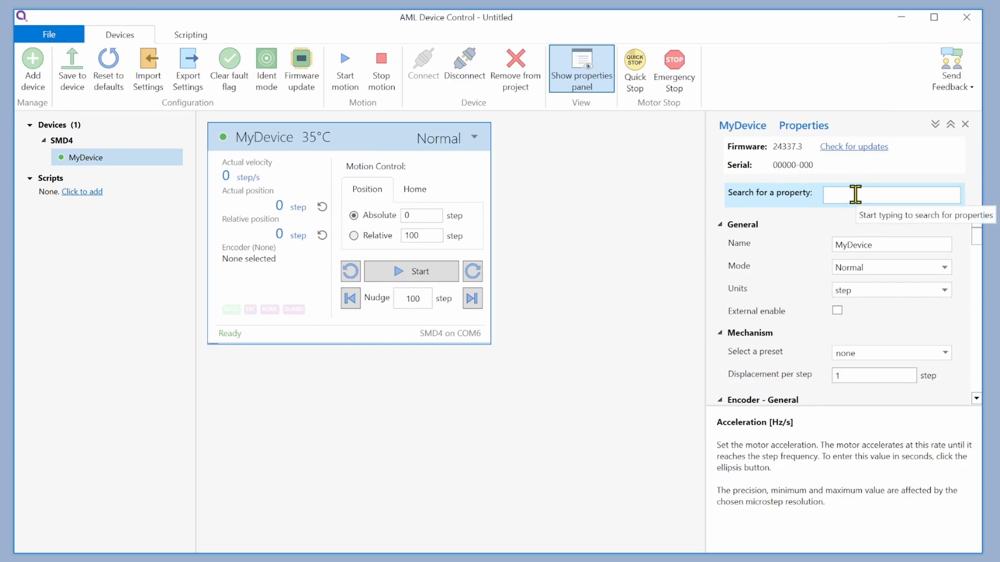
- Search the device properties for "current" and clear the search to restore the full list
type("current")
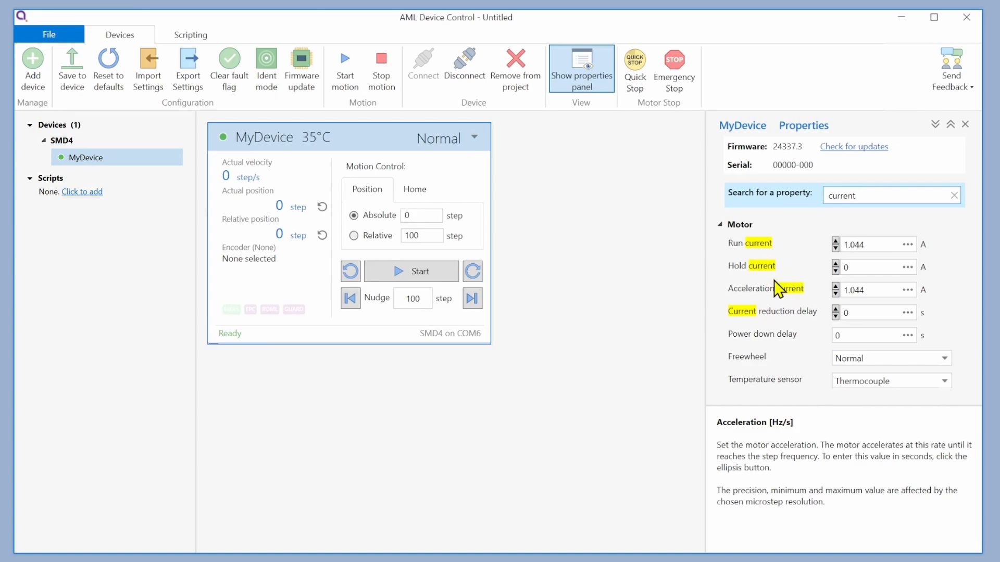
left_click(954, 196)
scroll(927, 240, "up", 1)
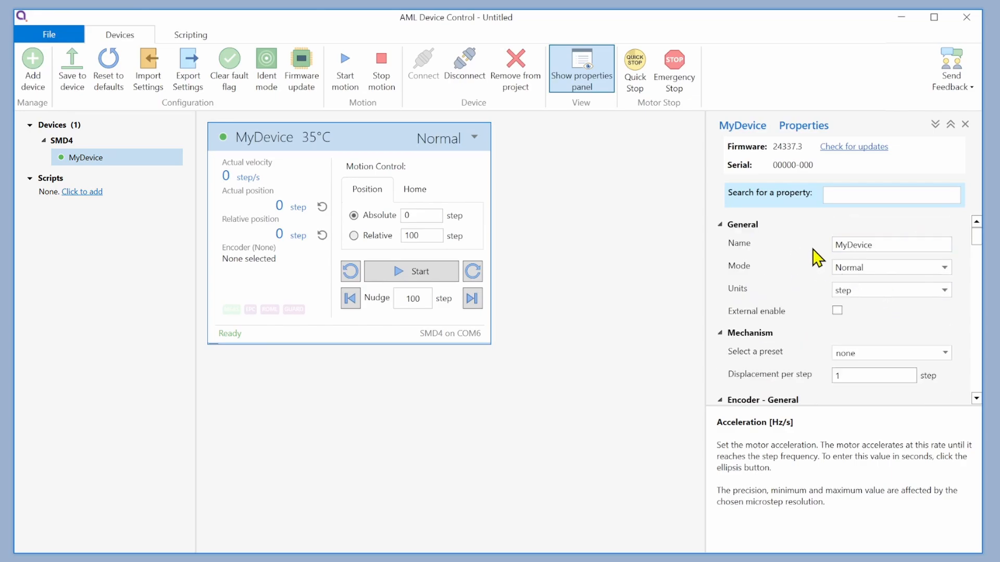
- Examine the General properties: the device name, the available operation modes and the selectable measurement units
left_click(879, 245)
left_click_drag(879, 245, 835, 243)
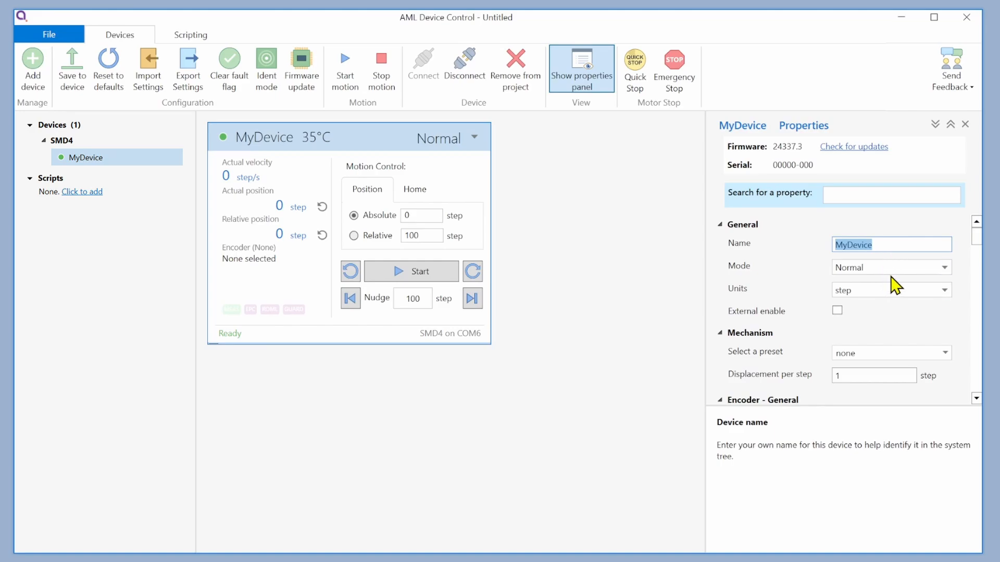
left_click(919, 272)
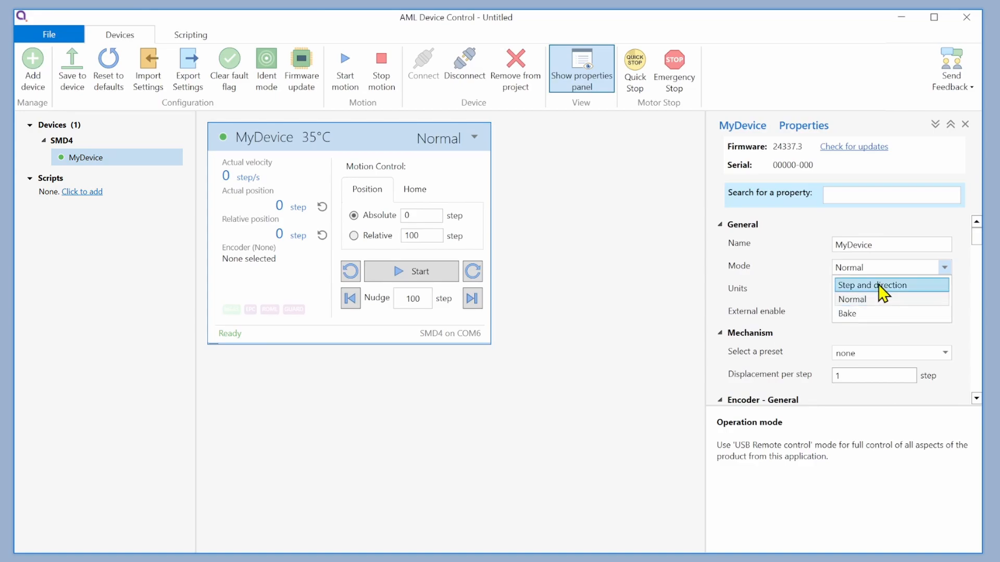
left_click(809, 263)
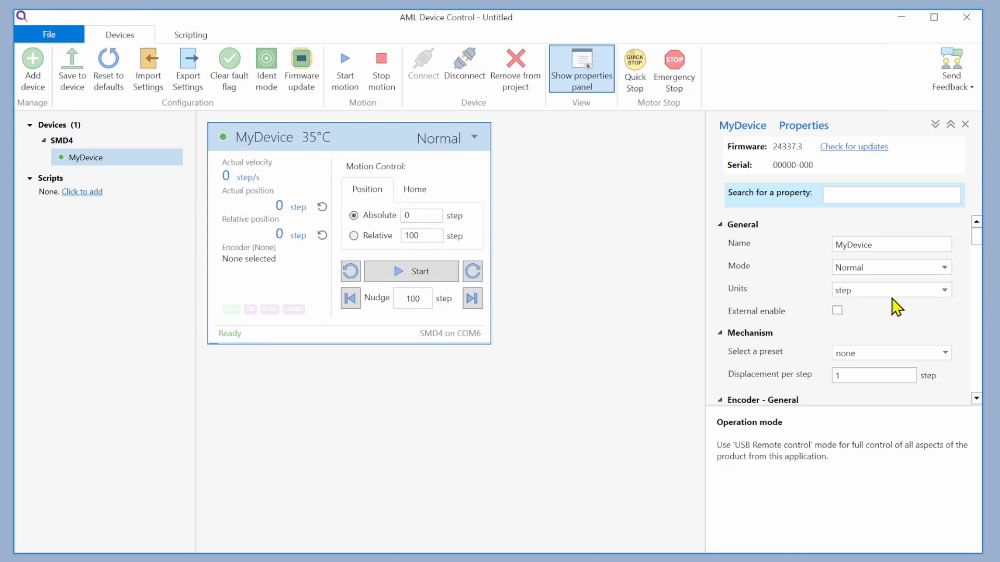
left_click(935, 299)
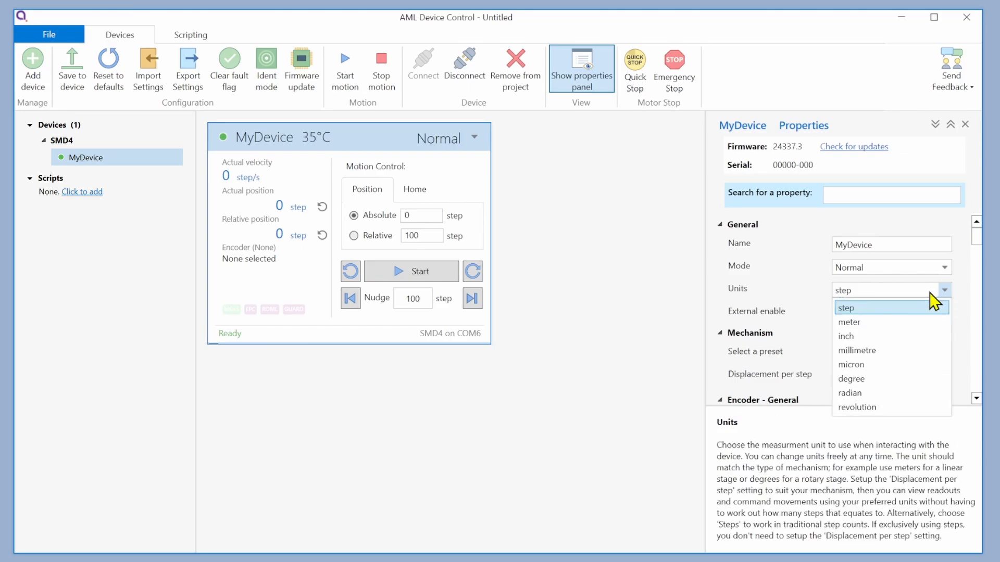
left_click(799, 293)
- Look through the available mechanism presets without choosing one
scroll(839, 326, "down", 1)
scroll(838, 326, "down", 1)
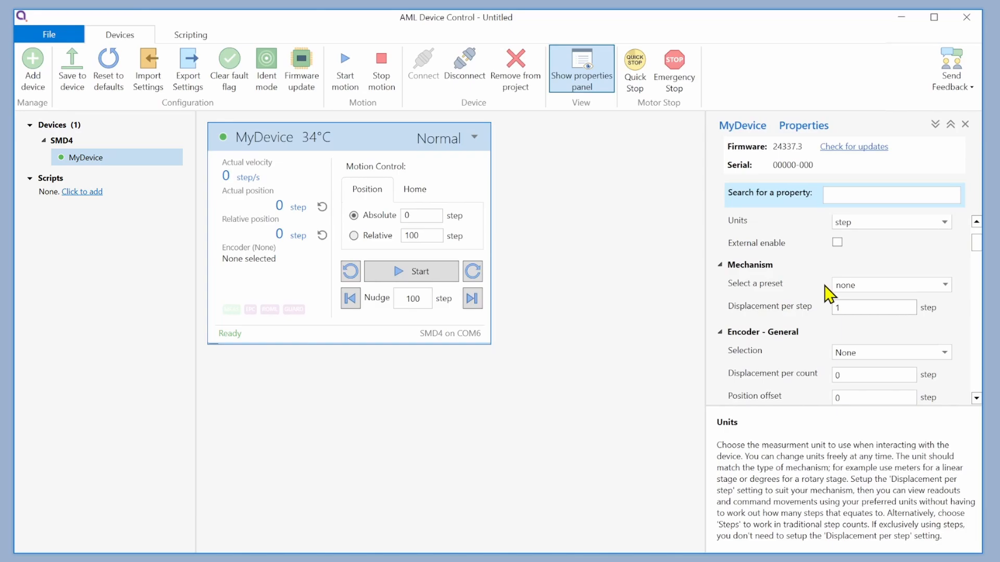
left_click(950, 288)
scroll(892, 336, "down", 5)
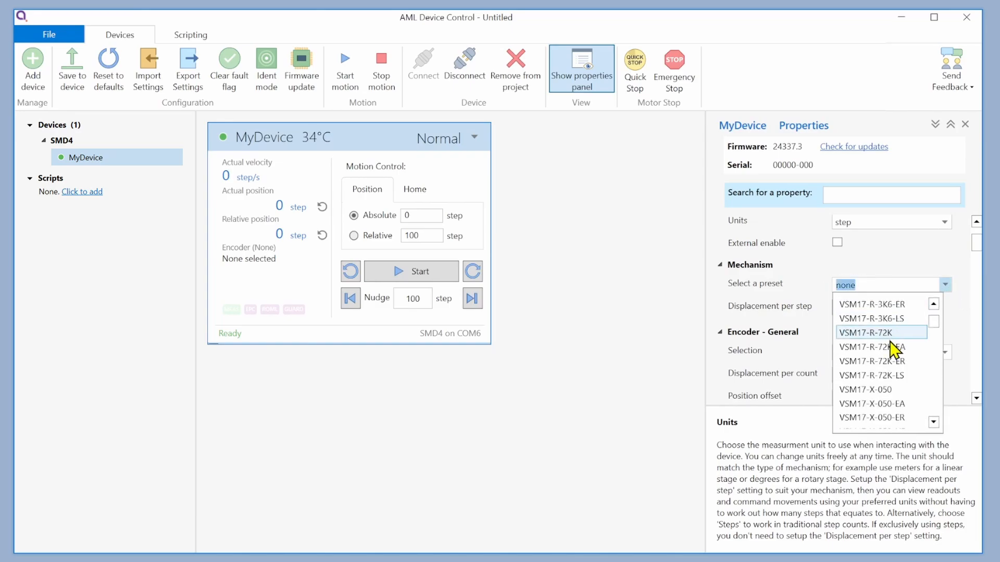
scroll(890, 360, "up", 5)
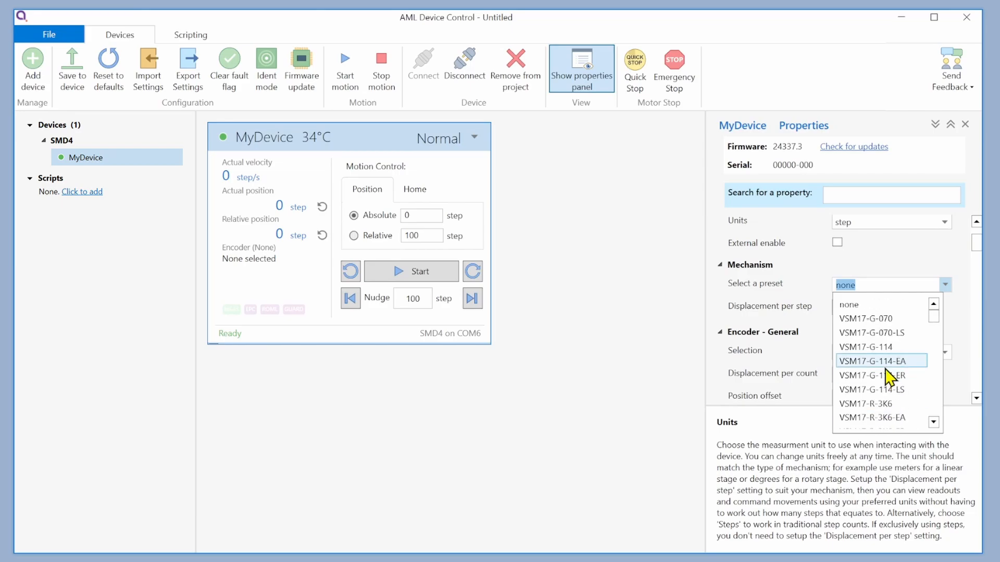
left_click(782, 286)
- Examine the general encoder settings: the encoder selection options, displacement per count and position offset
scroll(786, 313, "down", 2)
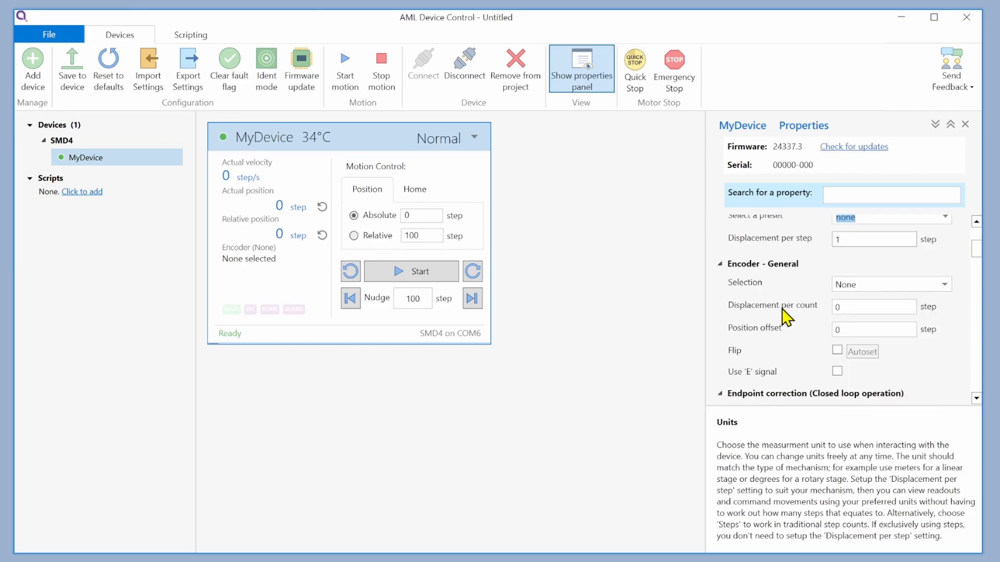
left_click(776, 264)
left_click(885, 286)
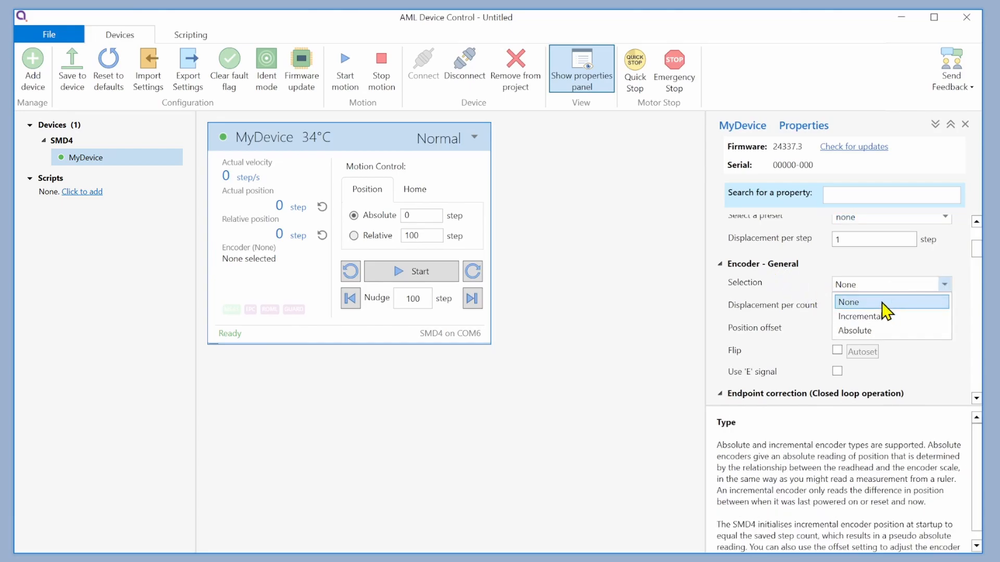
left_click(812, 275)
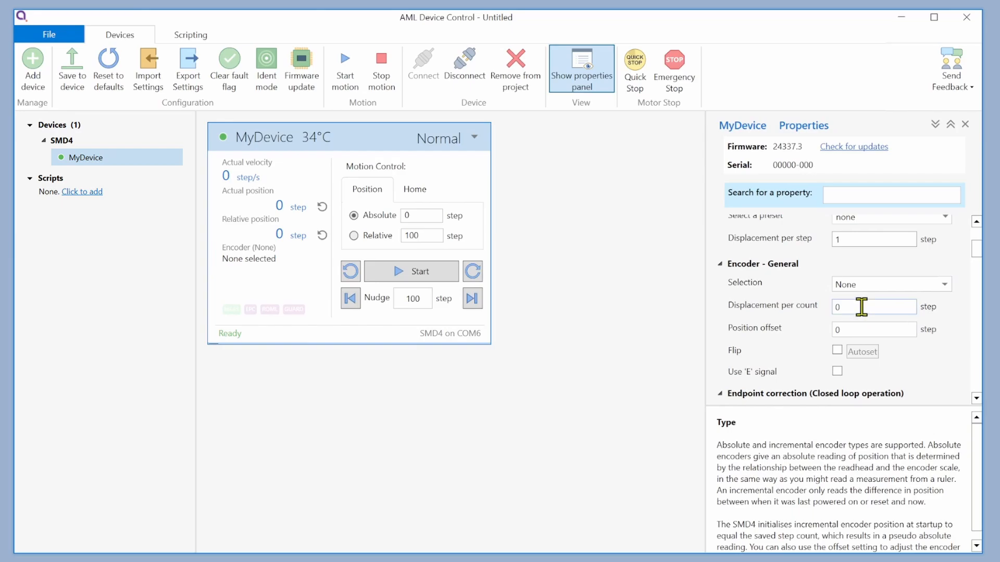
left_click(861, 306)
key("Tab")
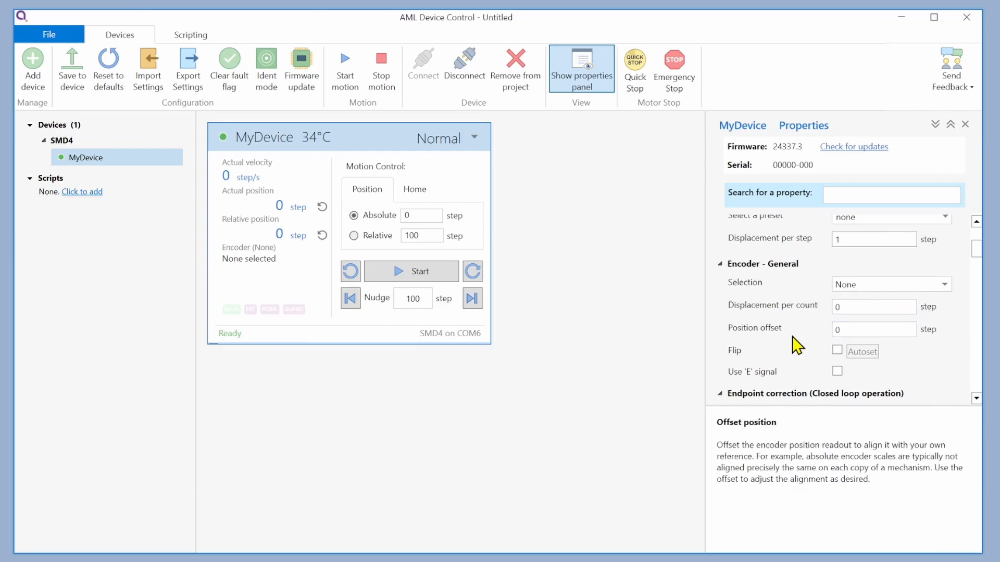
- Review the endpoint correction, range of motion limiter and guard settings
scroll(795, 341, "down", 3)
scroll(786, 332, "down", 2)
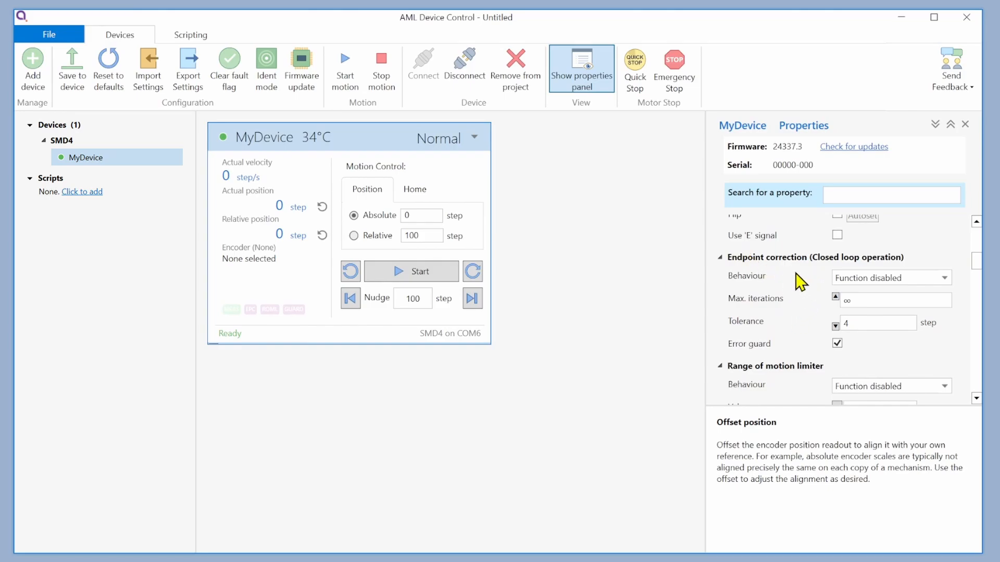
scroll(807, 291, "down", 4)
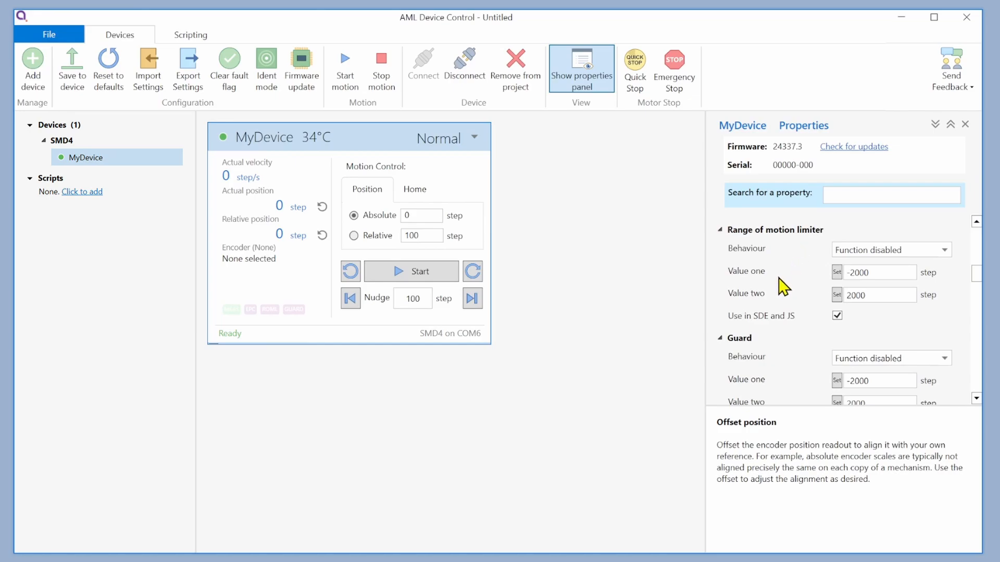
scroll(795, 286, "down", 4)
scroll(793, 288, "up", 1)
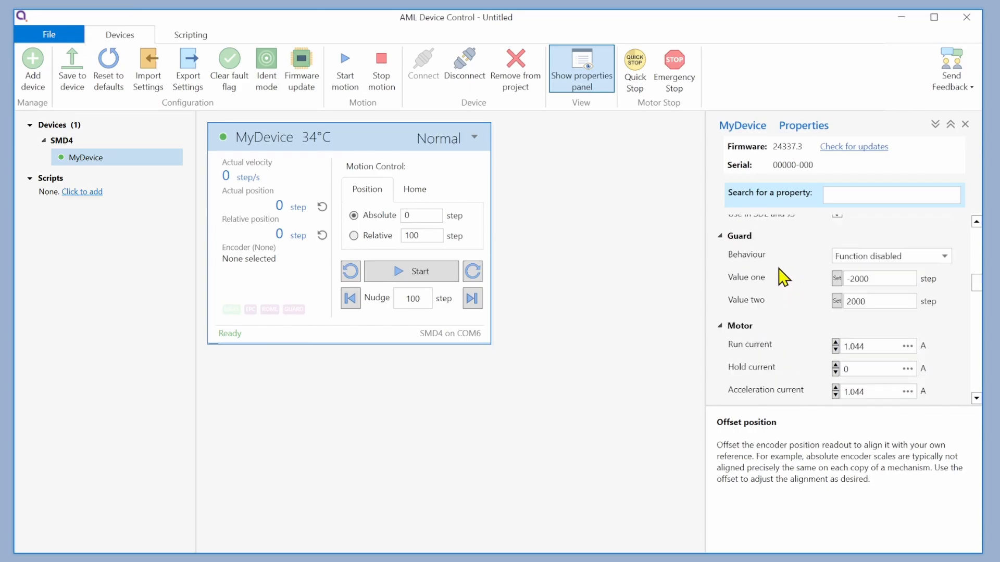
scroll(795, 284, "up", 3)
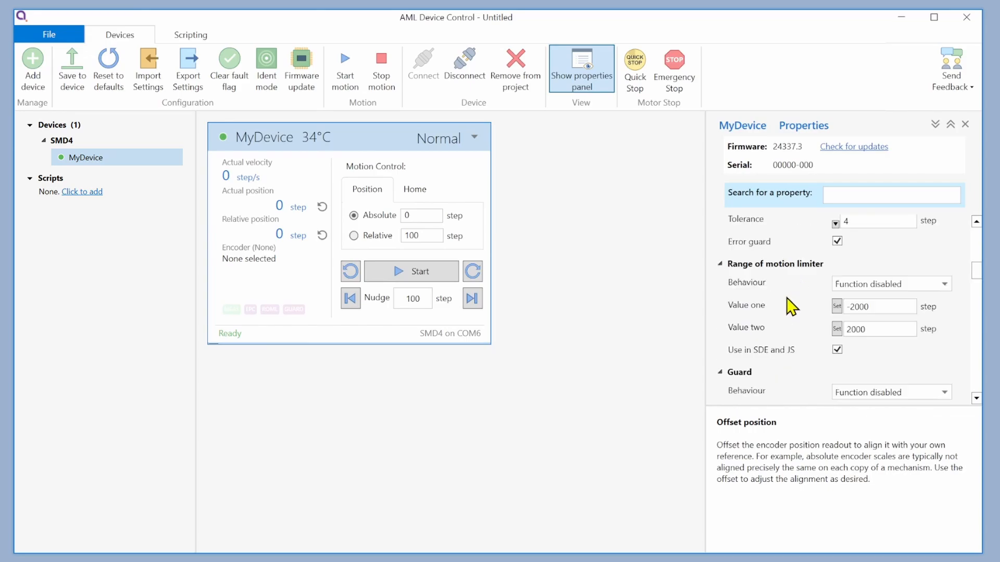
scroll(792, 308, "down", 3)
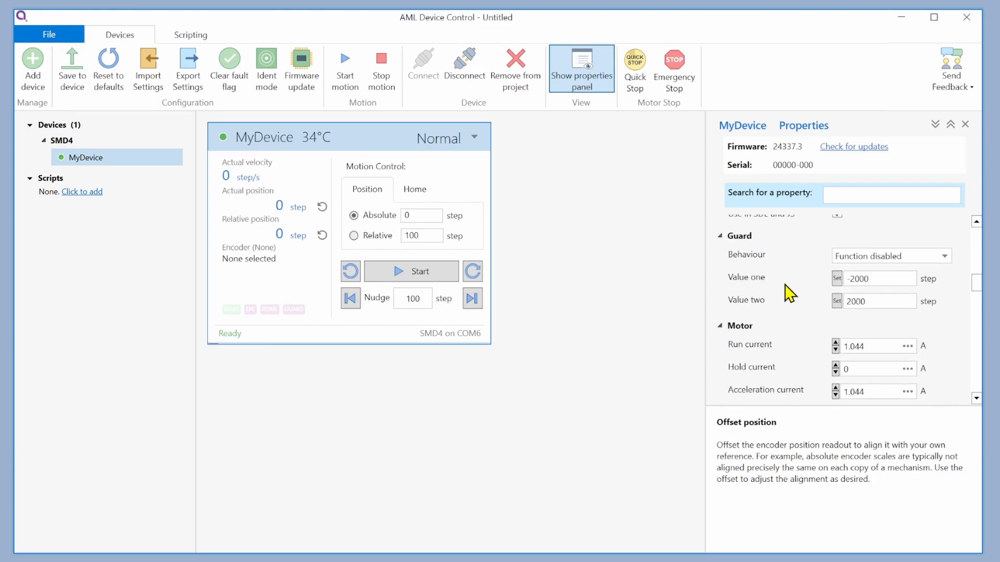
- Review the motor current, motion profile, limit switch and incremental PQ limit settings
scroll(790, 275, "down", 3)
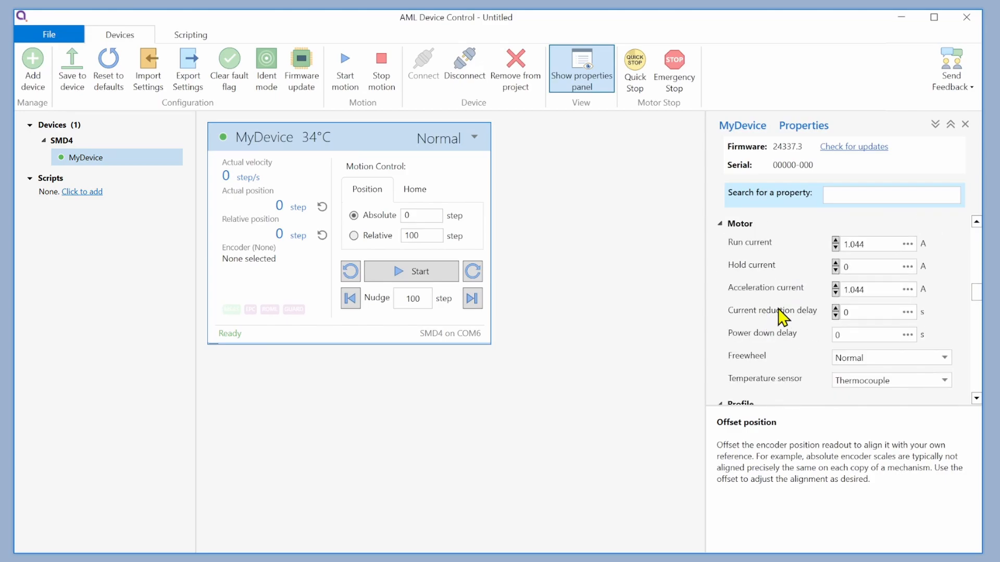
scroll(780, 315, "up", 1)
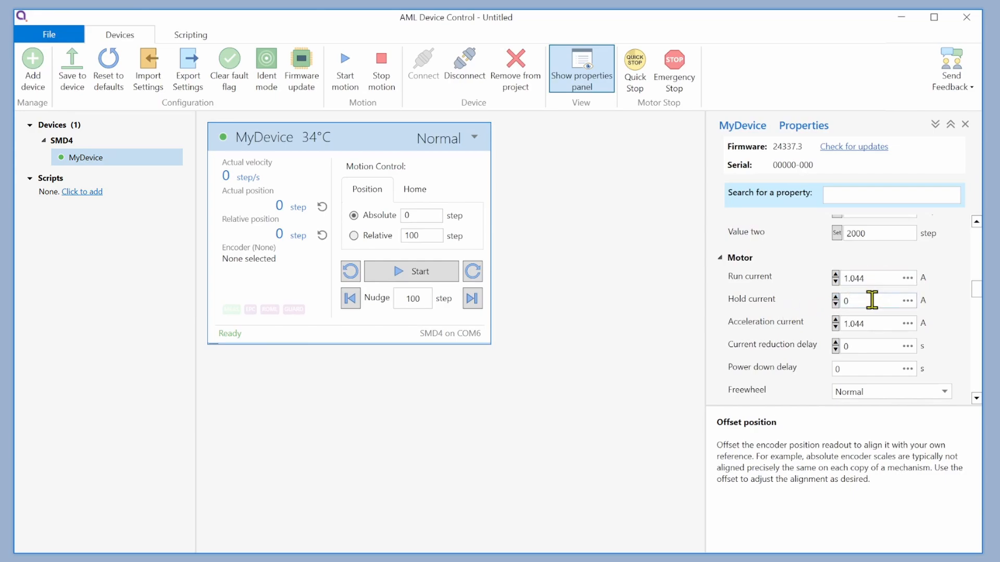
scroll(863, 325, "down", 5)
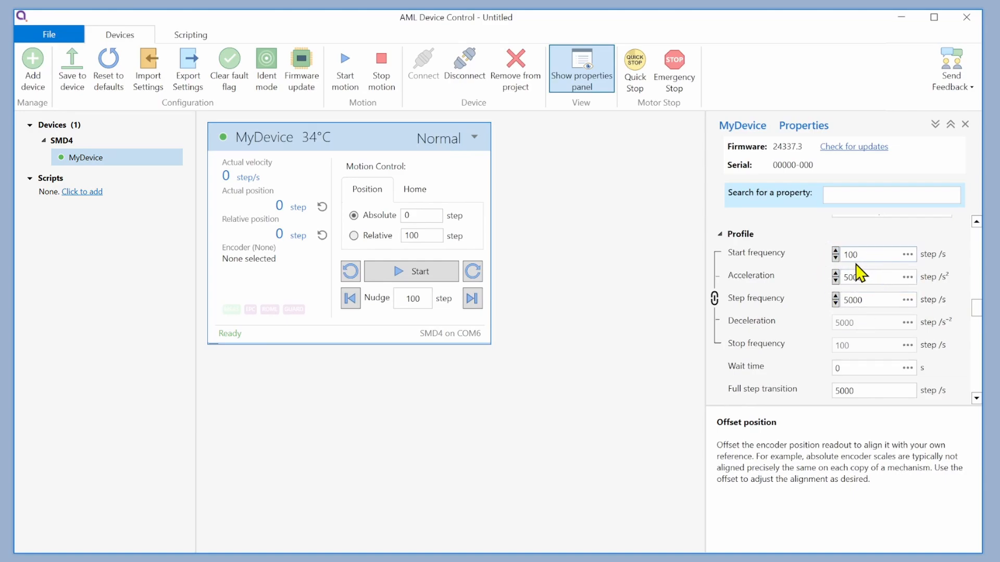
scroll(869, 302, "down", 1)
scroll(869, 305, "down", 5)
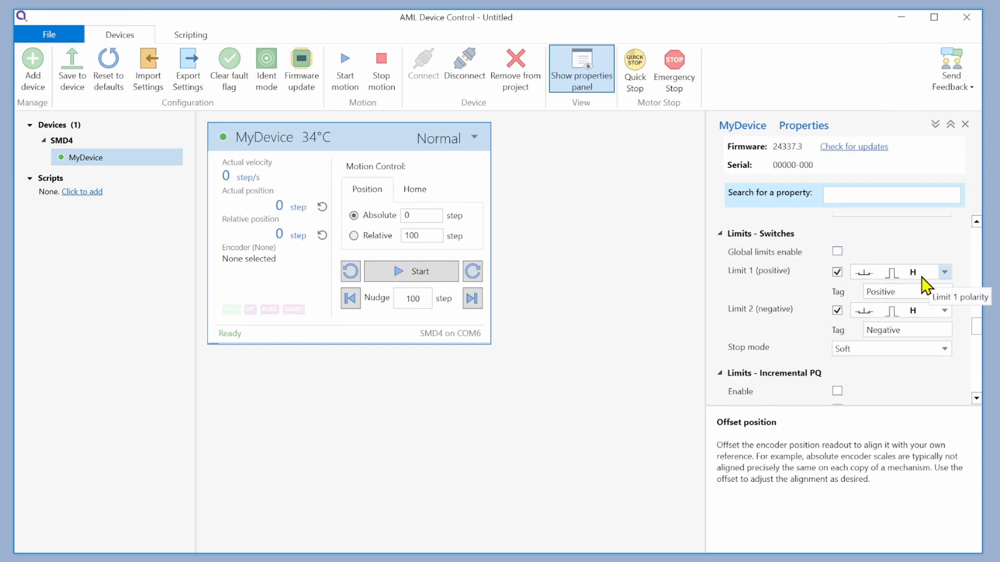
scroll(922, 289, "down", 3)
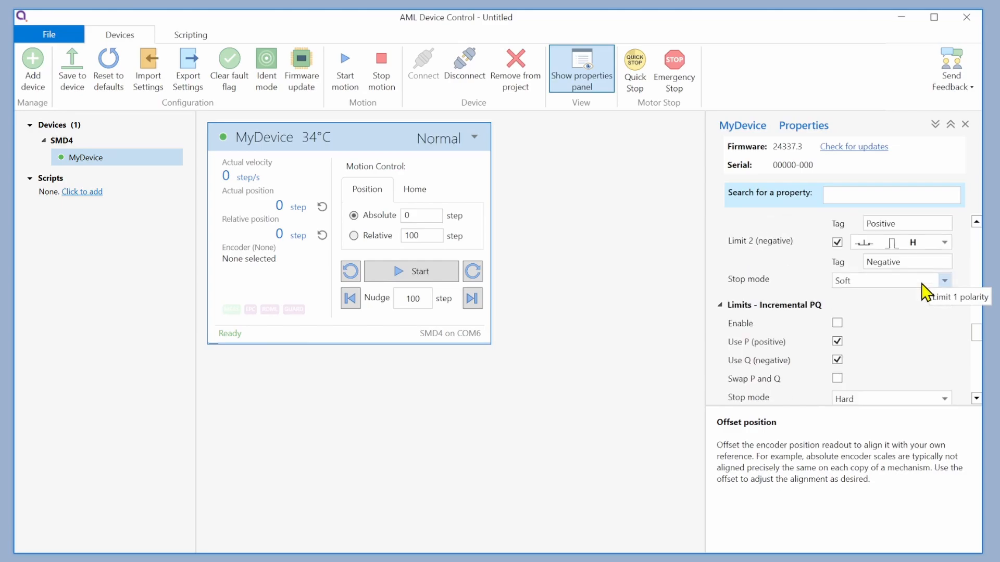
scroll(905, 287, "down", 1)
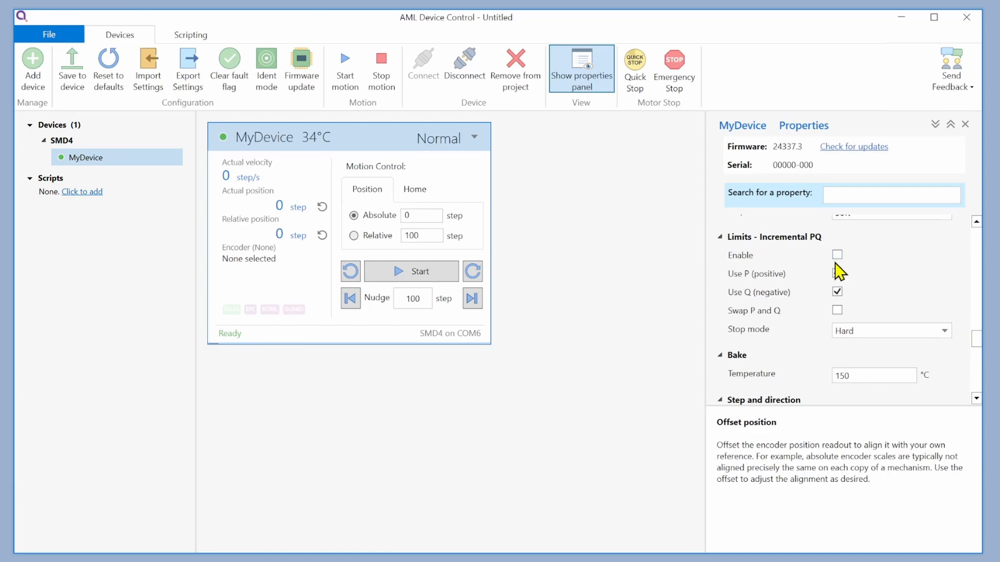
- Read the descriptions of the bake temperature and the step and direction edge setting
scroll(837, 266, "down", 3)
left_click(783, 270)
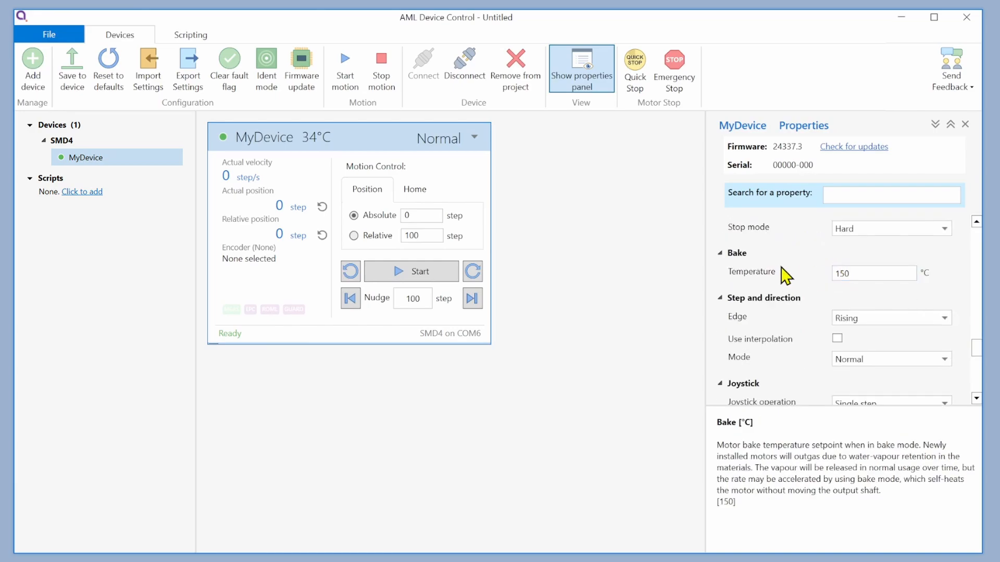
scroll(780, 275, "down", 2)
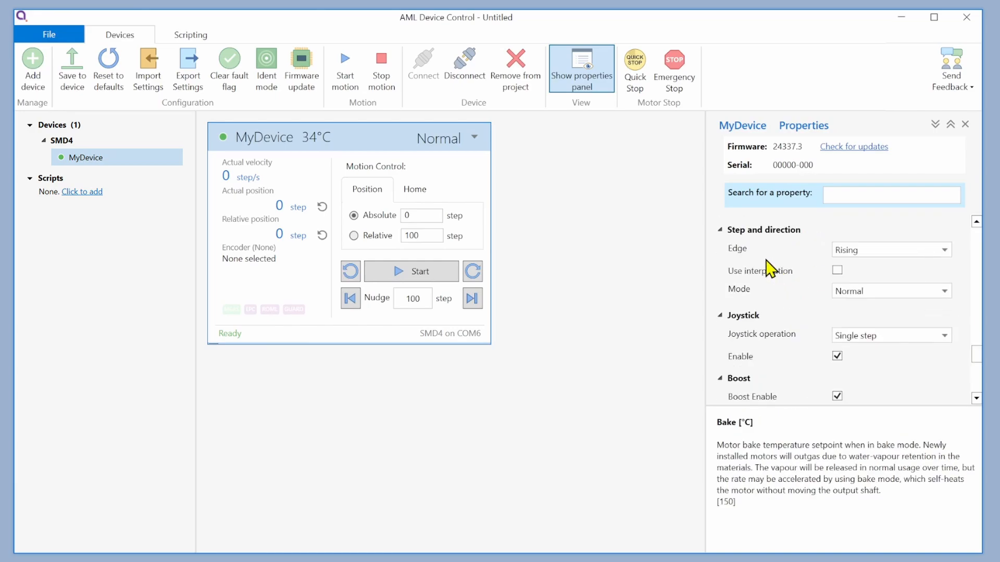
left_click(767, 261)
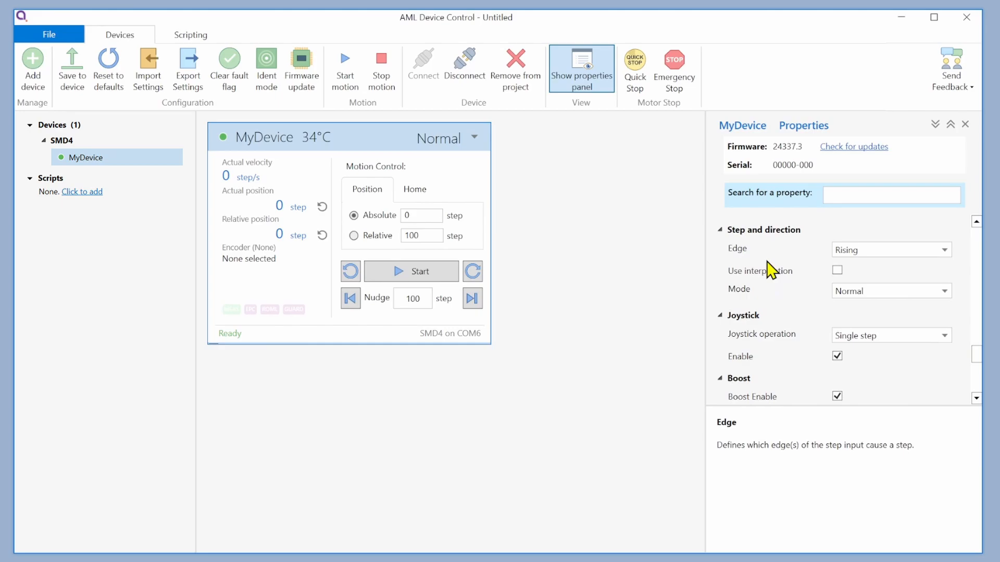
- Read the descriptions of the joystick operation and Boost Enable properties
scroll(771, 271, "down", 2)
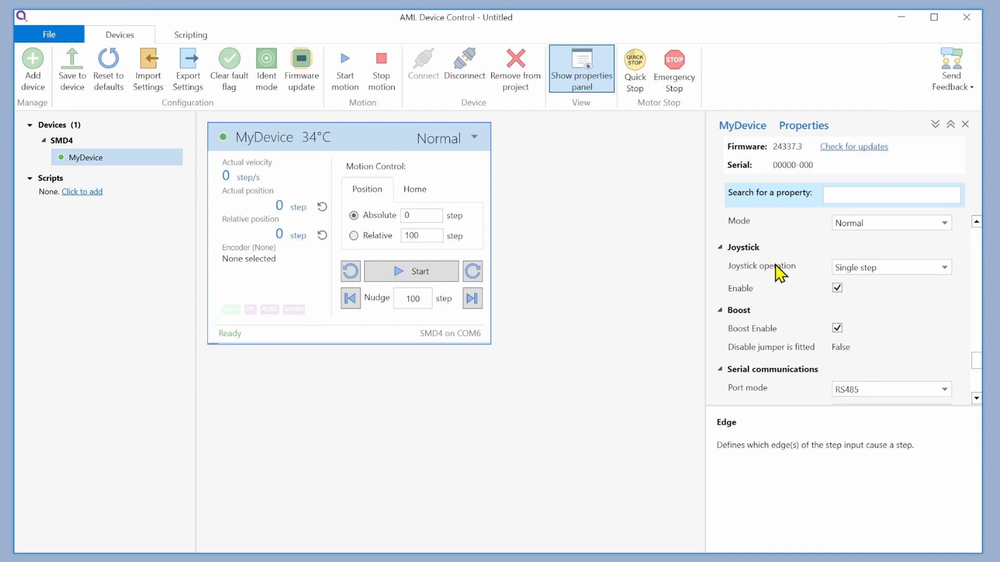
left_click(779, 267)
scroll(780, 271, "down", 2)
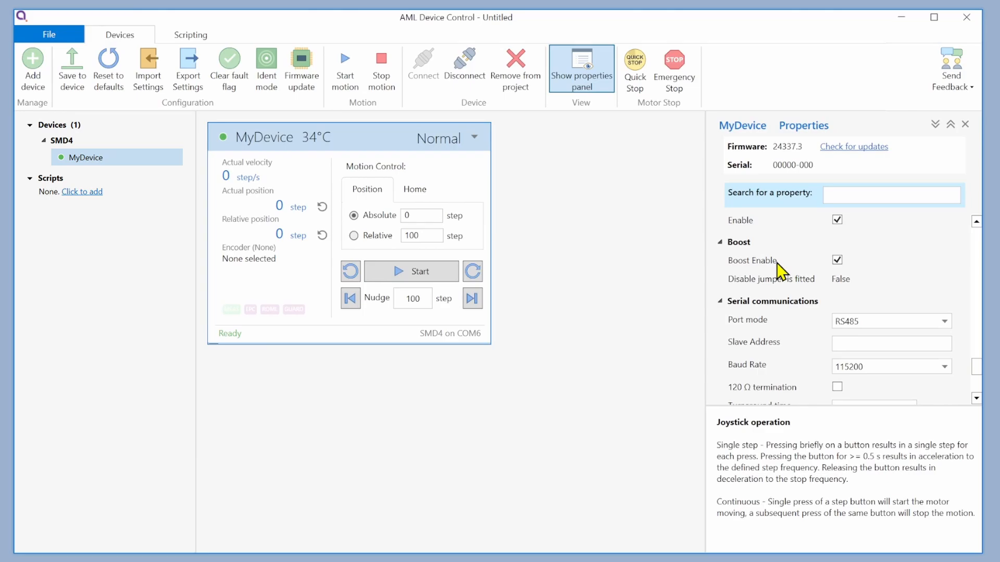
left_click(777, 263)
scroll(771, 284, "down", 1)
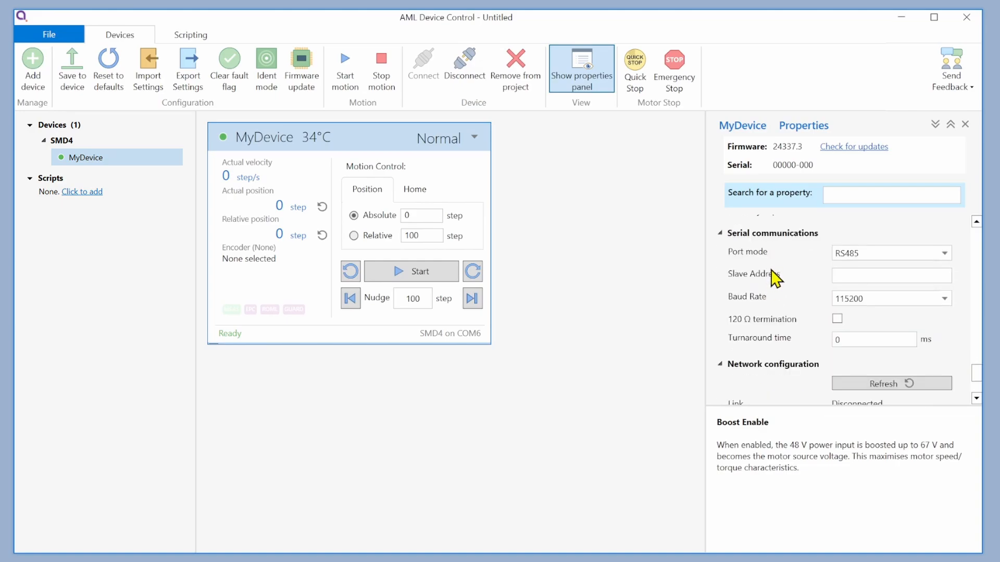
- Review the serial communications and network configuration settings at the end of the property list
scroll(776, 278, "down", 3)
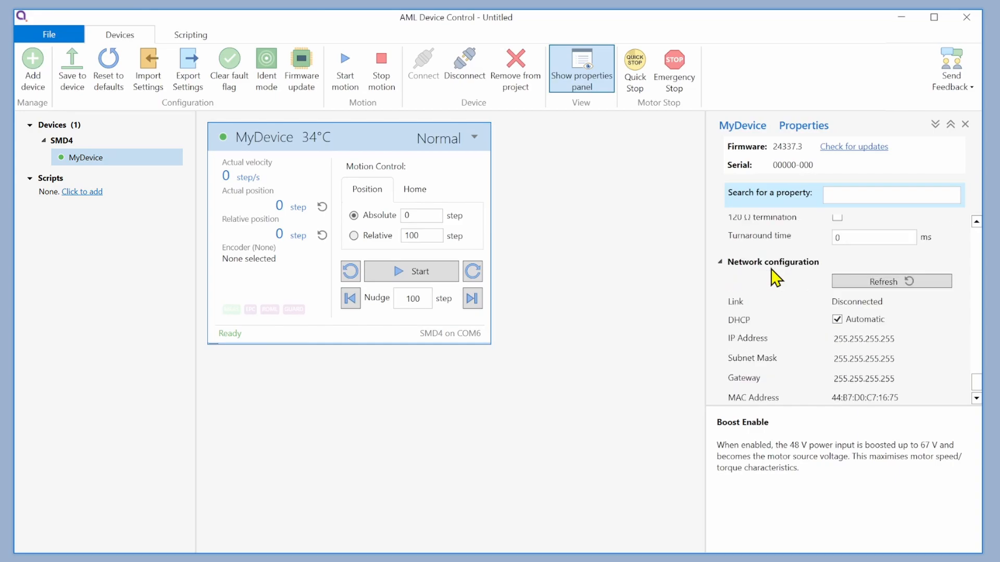
scroll(776, 279, "down", 1)
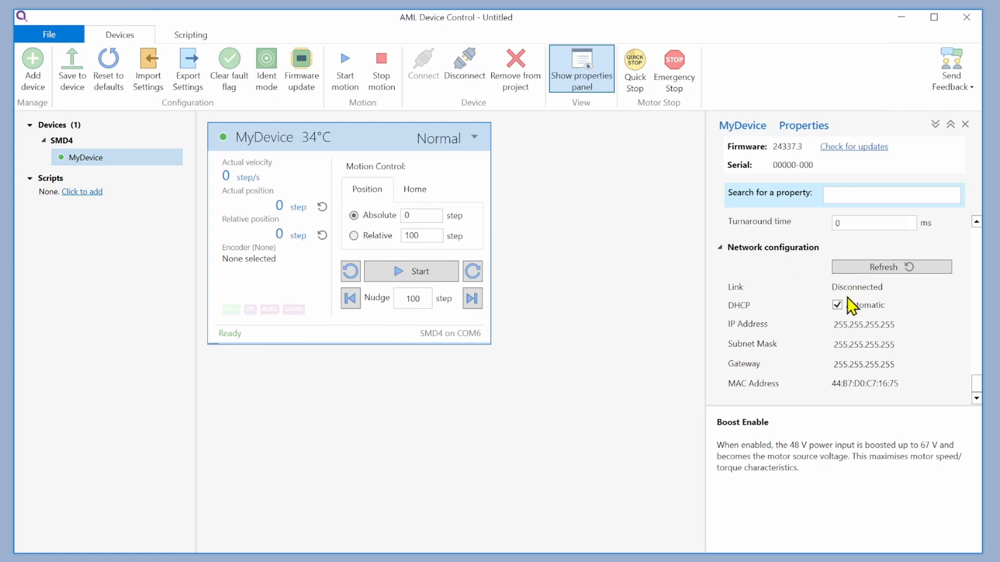
- Lower the motor's run current to 0 A and step it back up
scroll(841, 292, "up", 10)
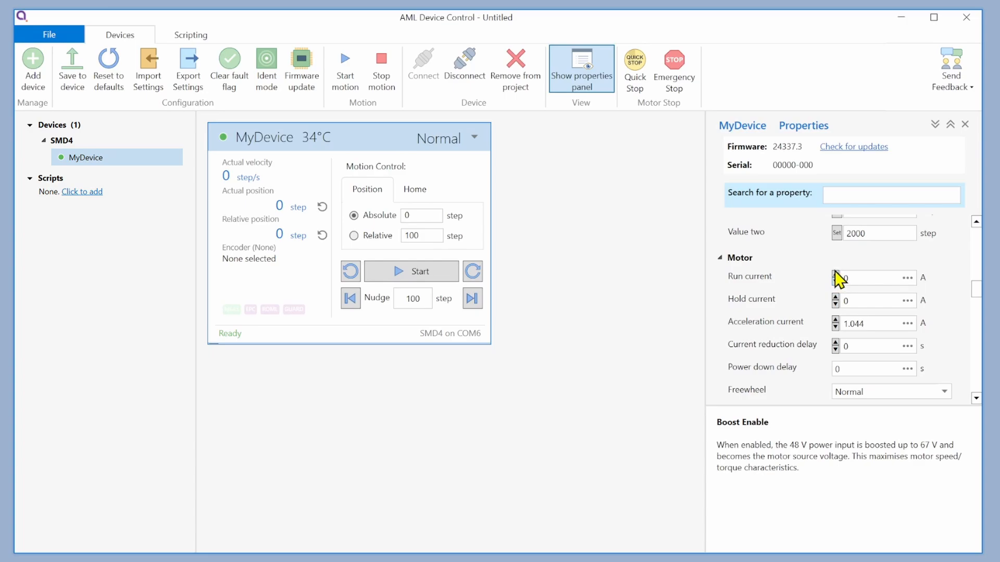
left_click(835, 273)
- Lower the profile's step frequency to 1.02 step/s and its acceleration to 1 step/s²
scroll(832, 303, "down", 4)
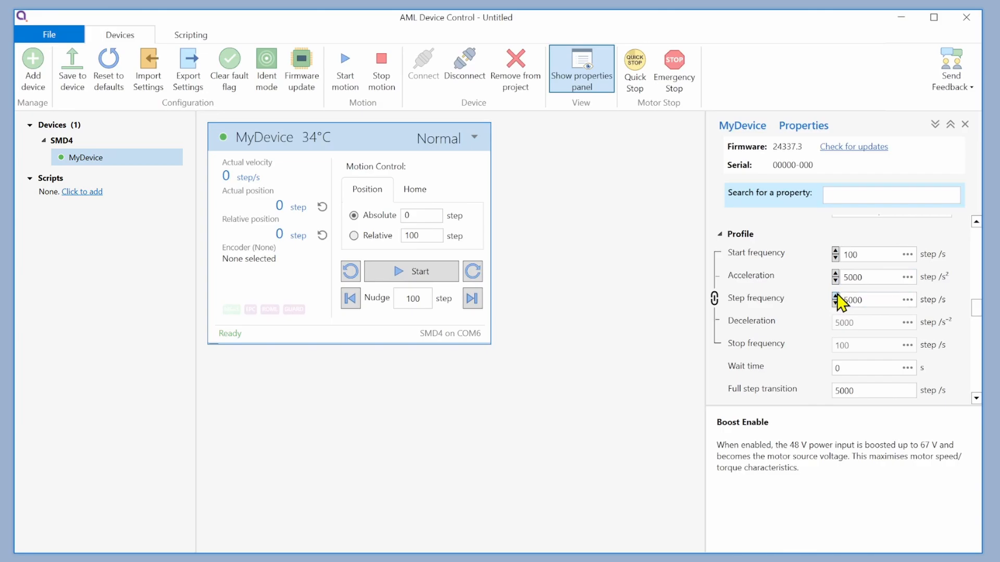
left_click(836, 296)
left_click(836, 304)
left_click(835, 282)
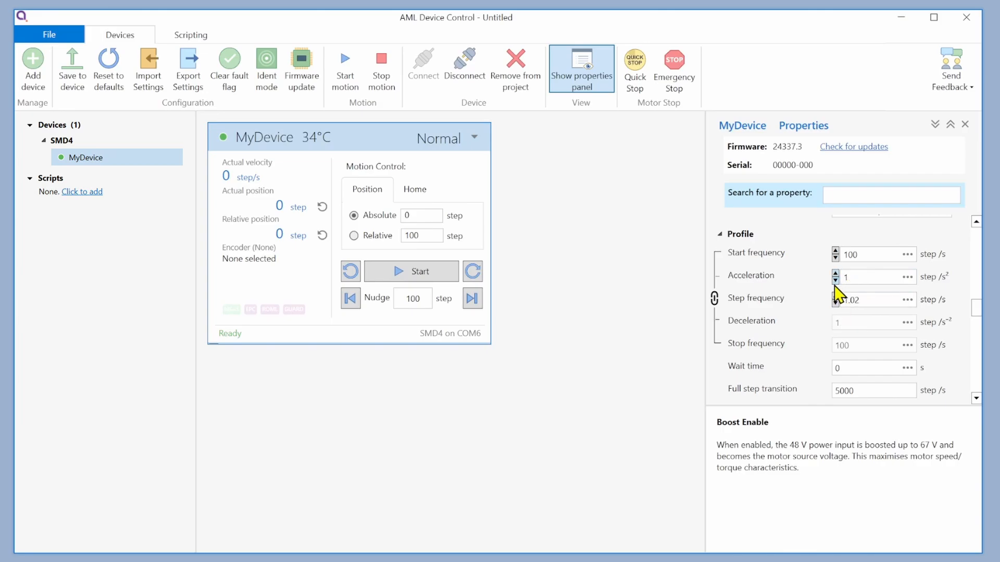